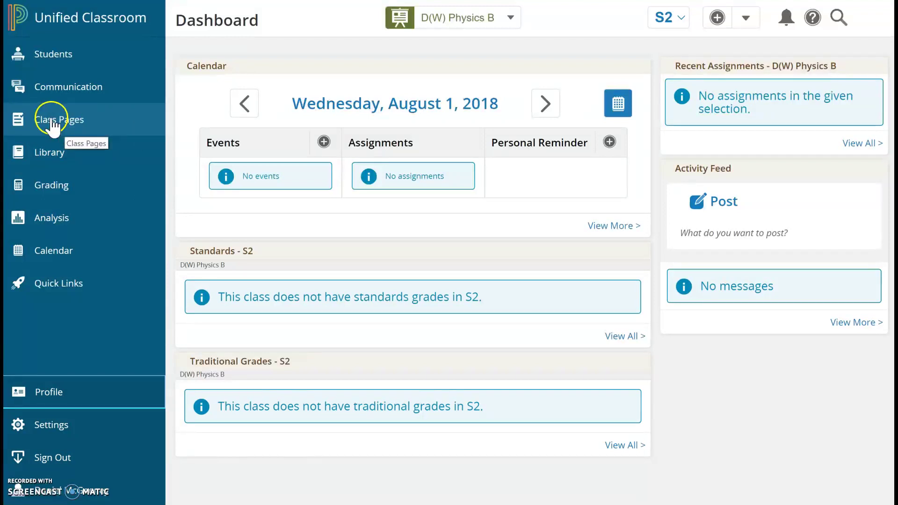
Open Class Pages for the Physics B class to show its First Page
click(49, 123)
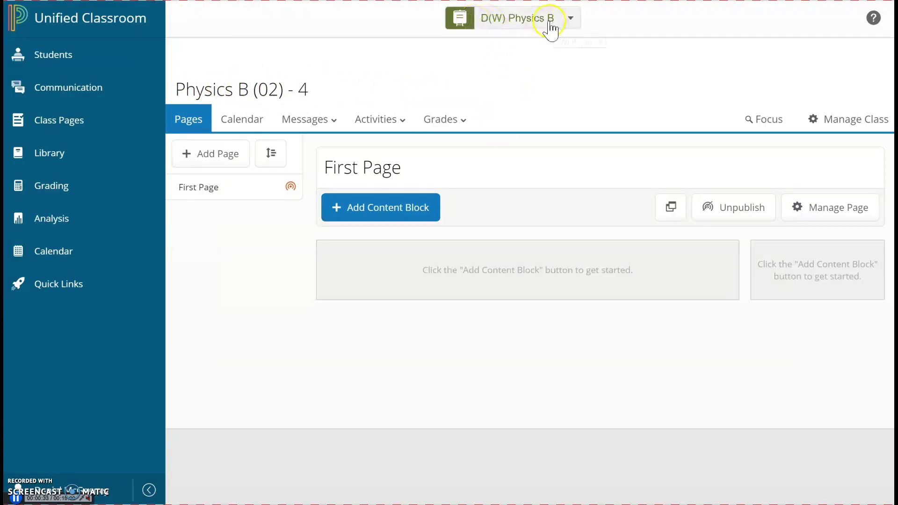
click(525, 20)
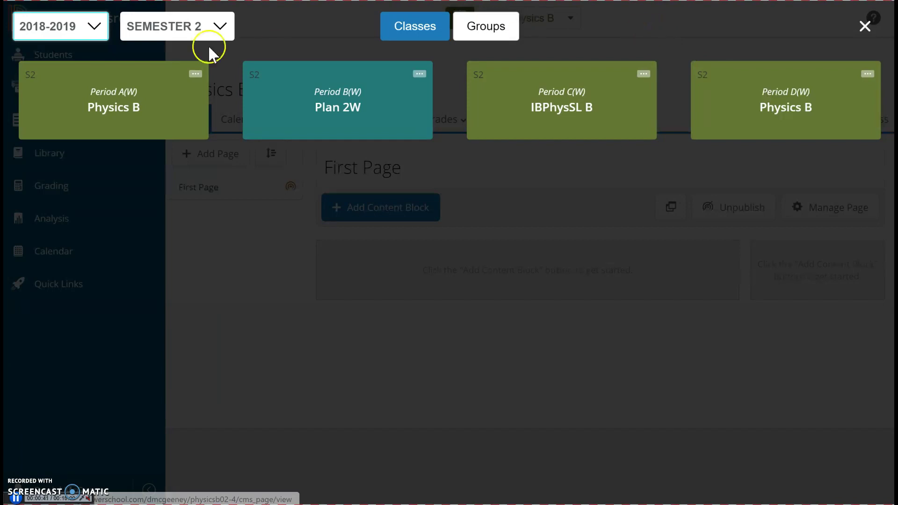
click(94, 27)
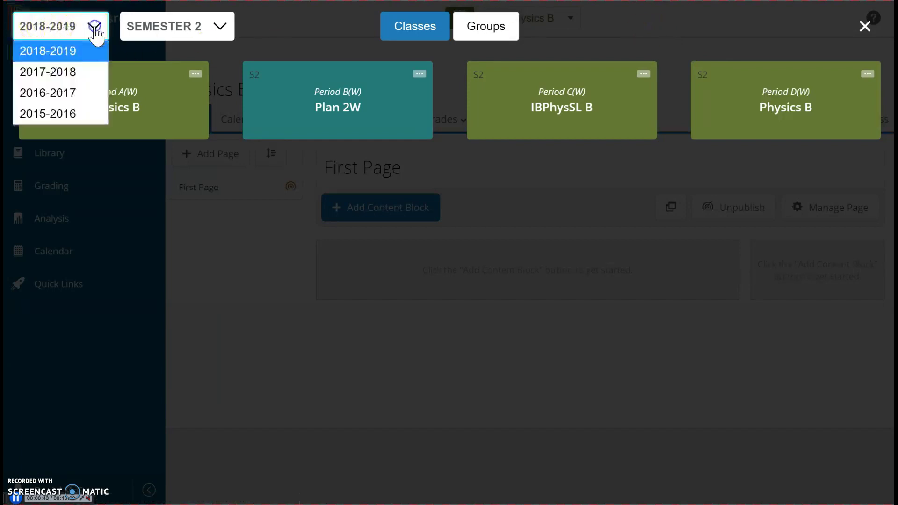
click(218, 27)
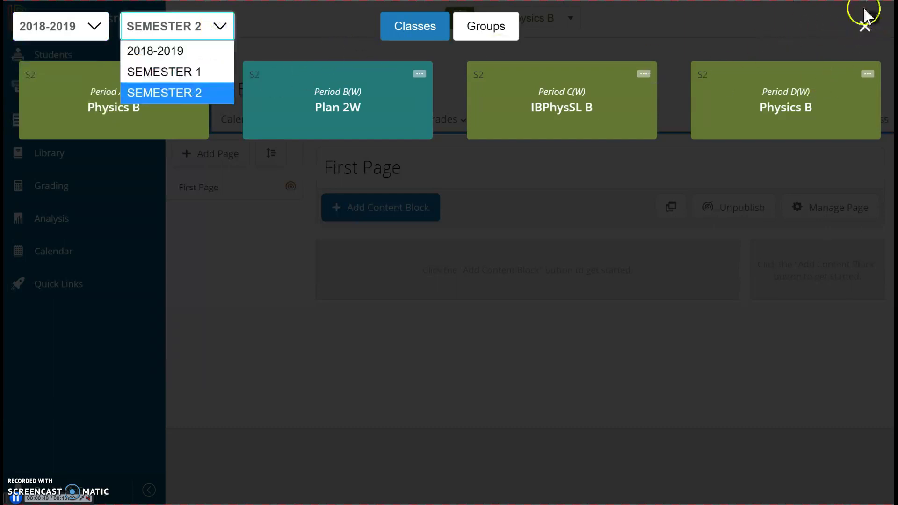
click(865, 26)
click(866, 26)
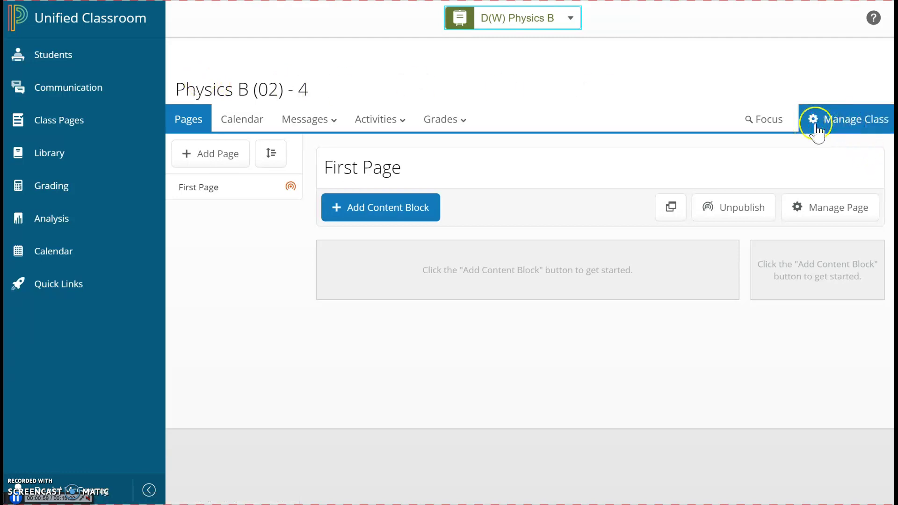
In Class Settings, replace the class name with 'Honors Physics - D Block - S2'
click(847, 123)
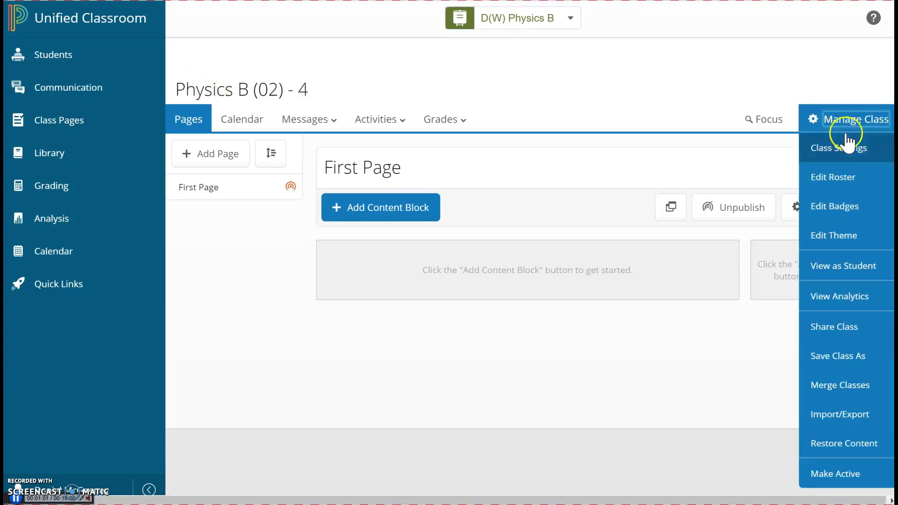
click(842, 156)
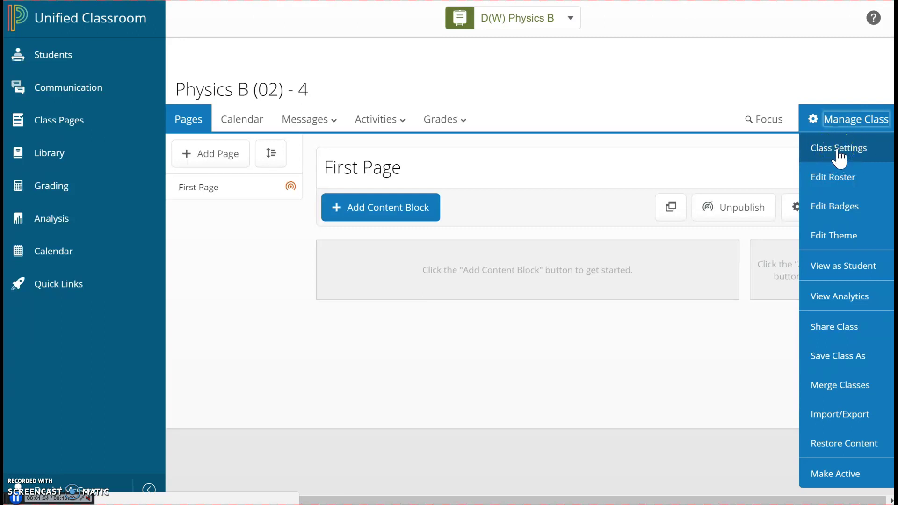
click(824, 149)
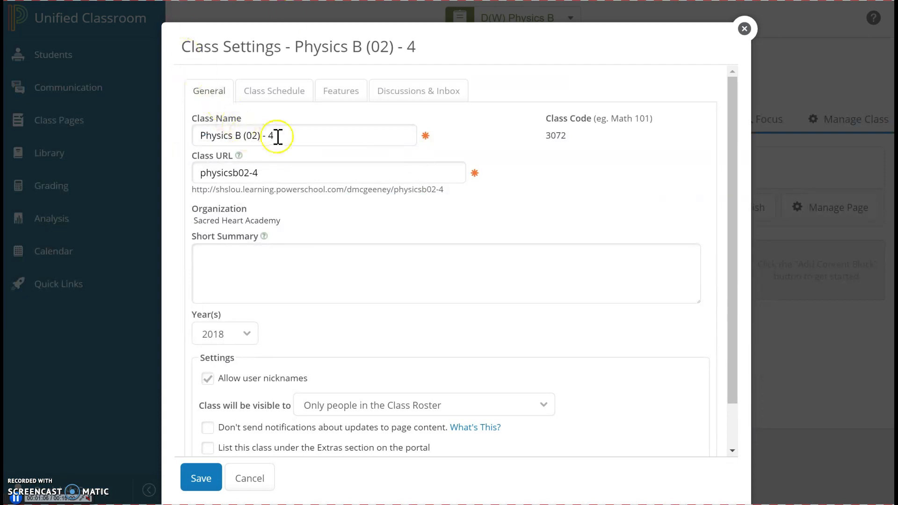
double_click(276, 137)
key(ctrl+a)
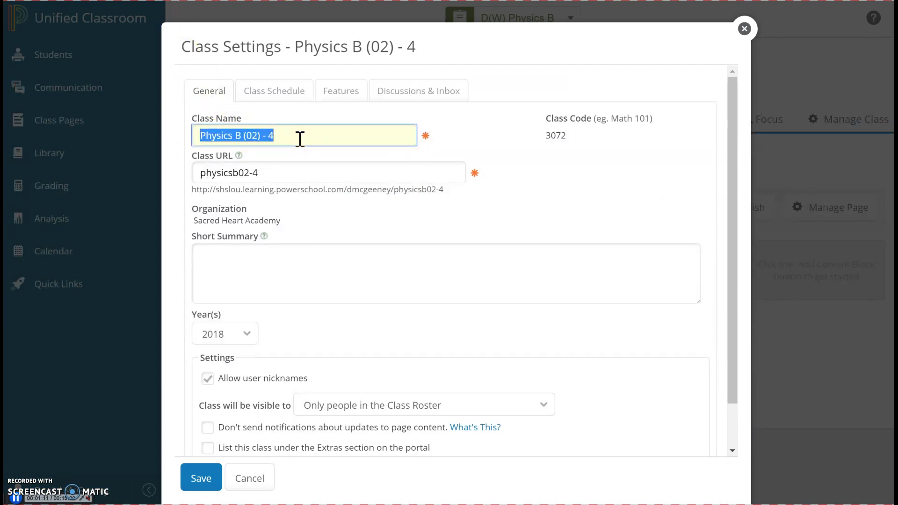
text(Honors)
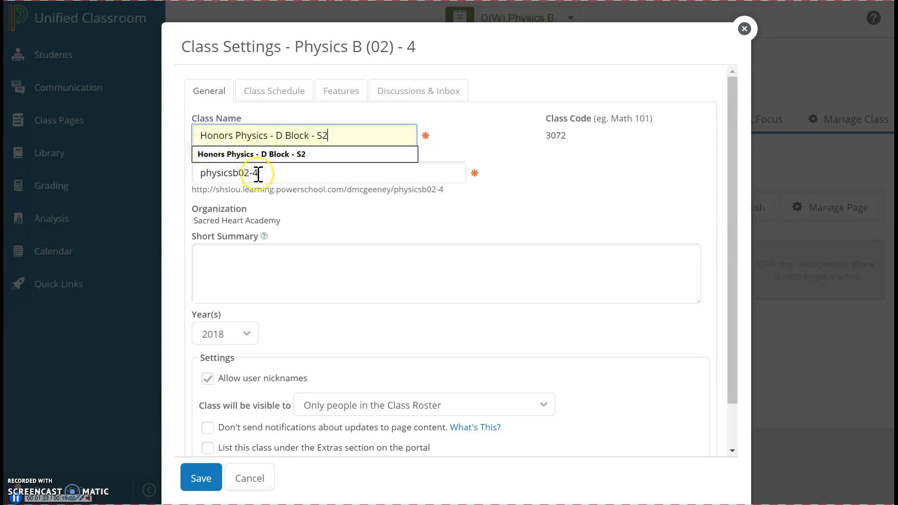
click(427, 182)
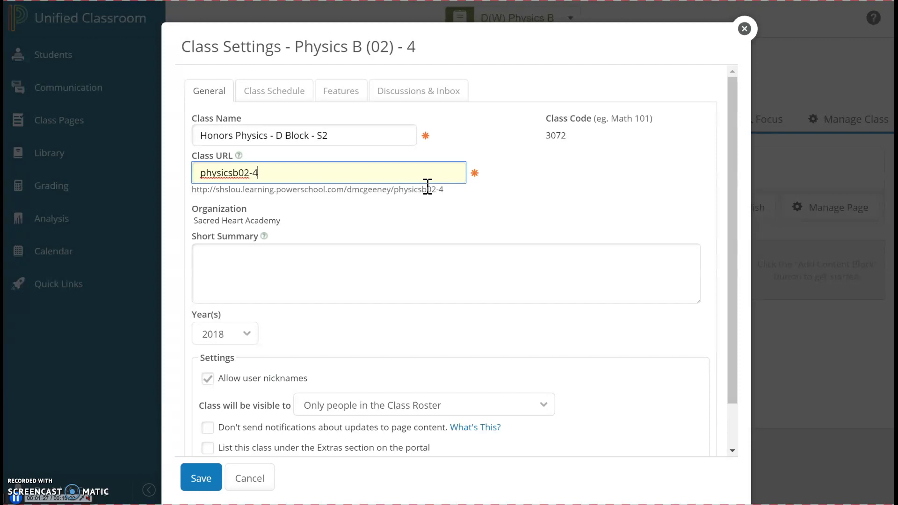
Change the Class URL to 'honphys-d-s2'
click(304, 173)
key(ctrl+a)
text(honphys-d-)
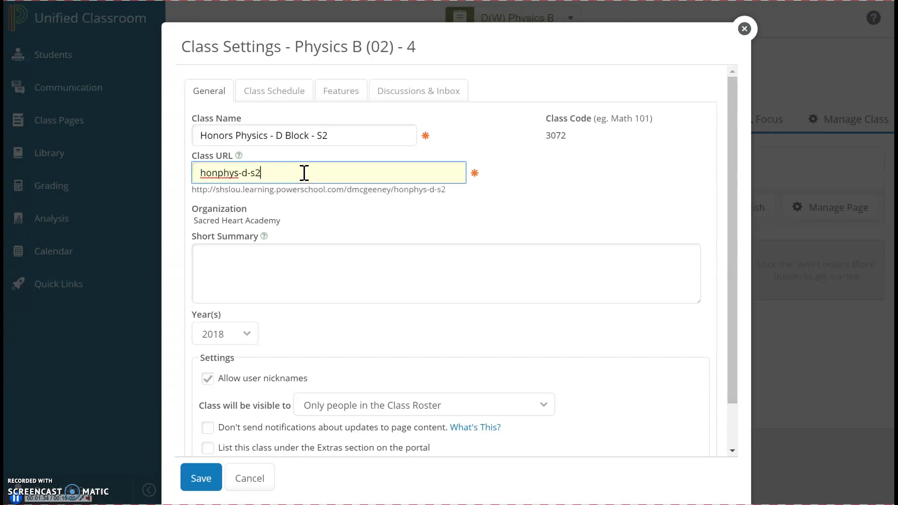
click(192, 220)
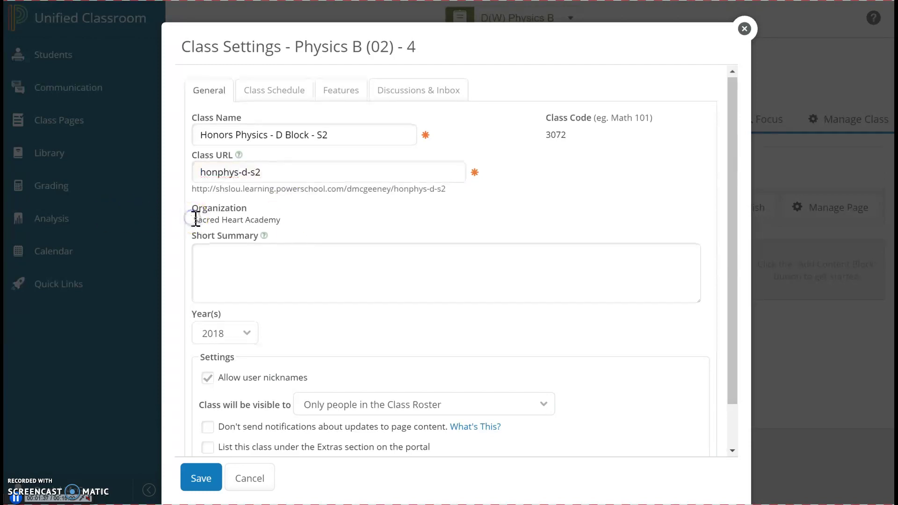
Make the class visible to All people in the Organization and save the settings
scroll(192, 218, down, 1)
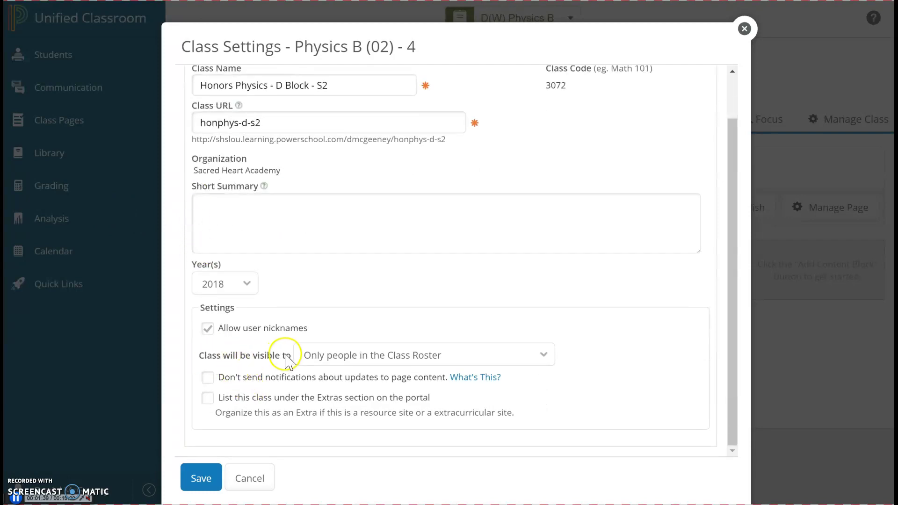
click(331, 355)
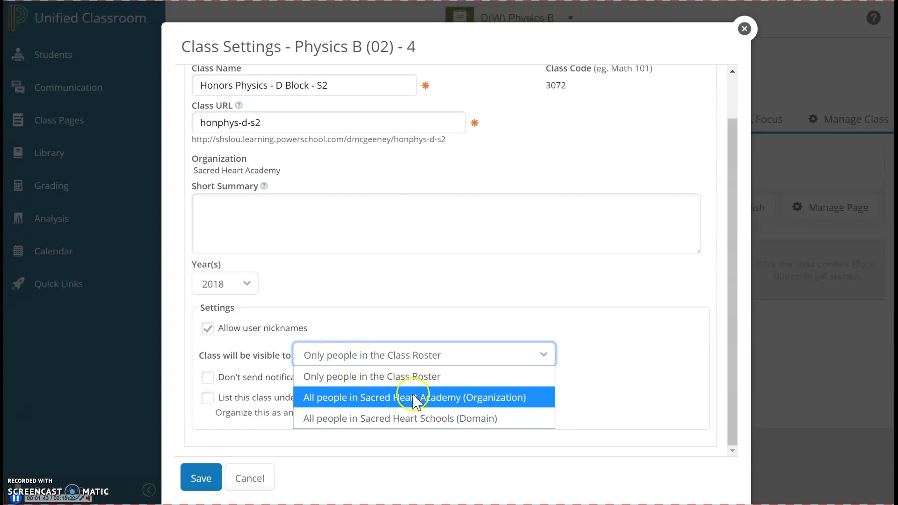
click(329, 398)
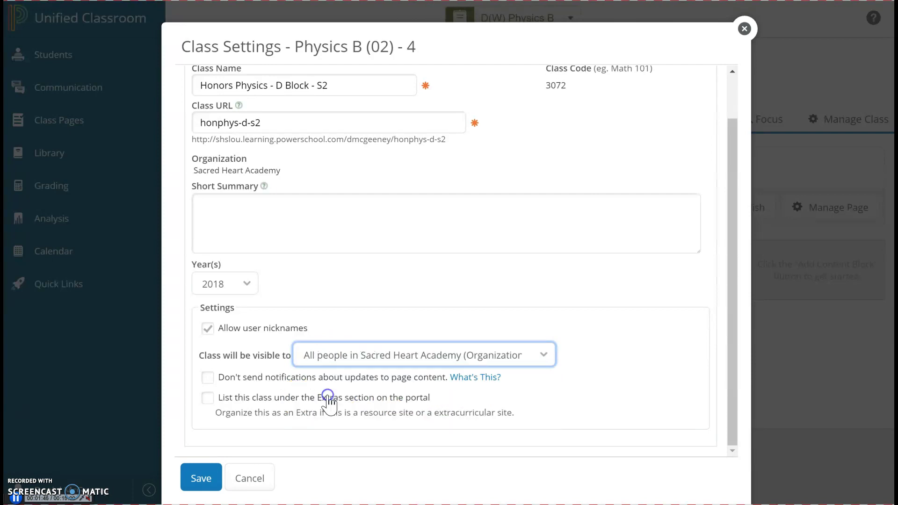
click(211, 481)
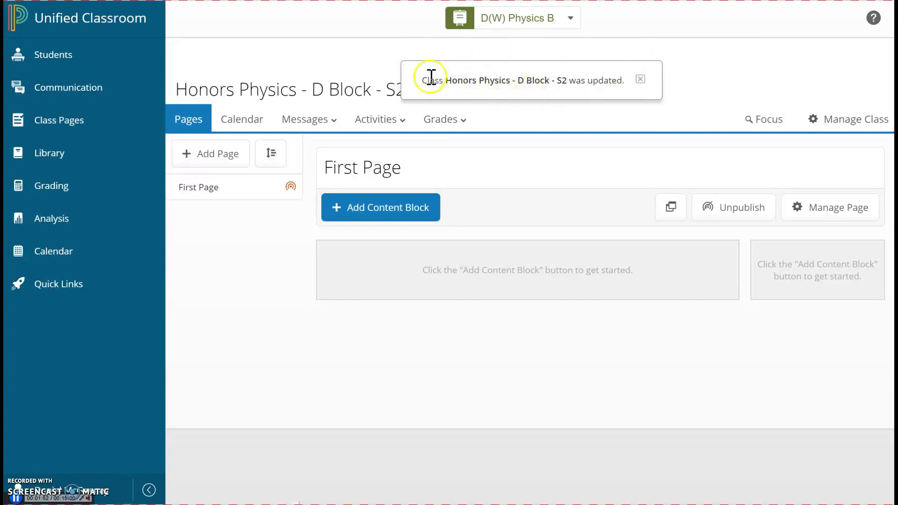
Dismiss the class-updated notice, then retitle the First Page 'Home Page' and save
click(641, 82)
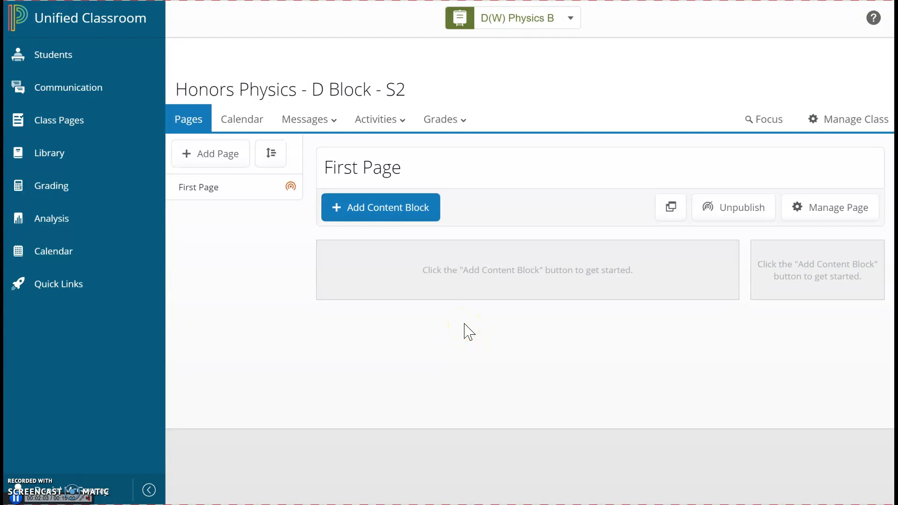
click(357, 171)
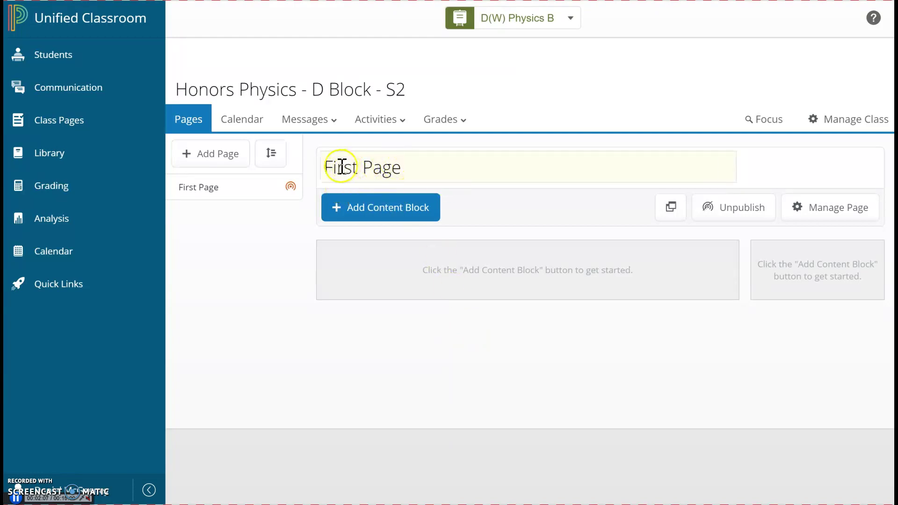
click(374, 171)
click(367, 167)
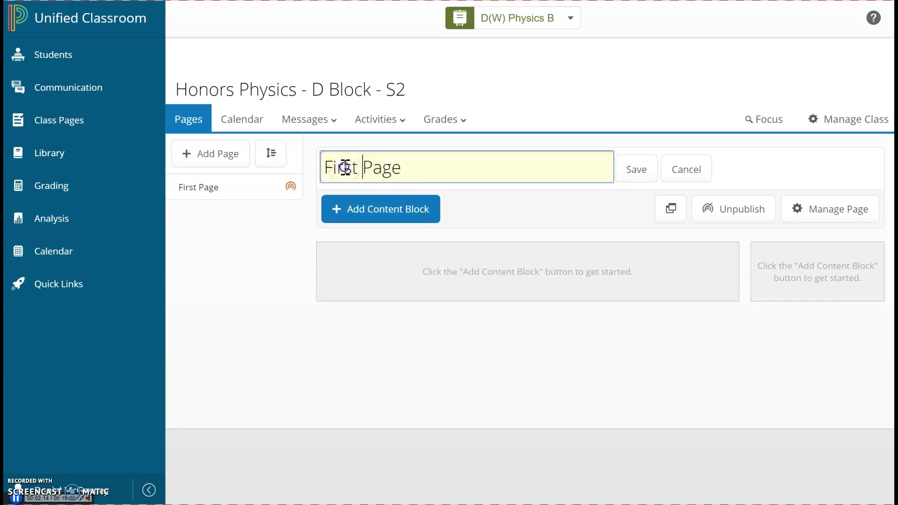
triple_click(345, 167)
click(272, 361)
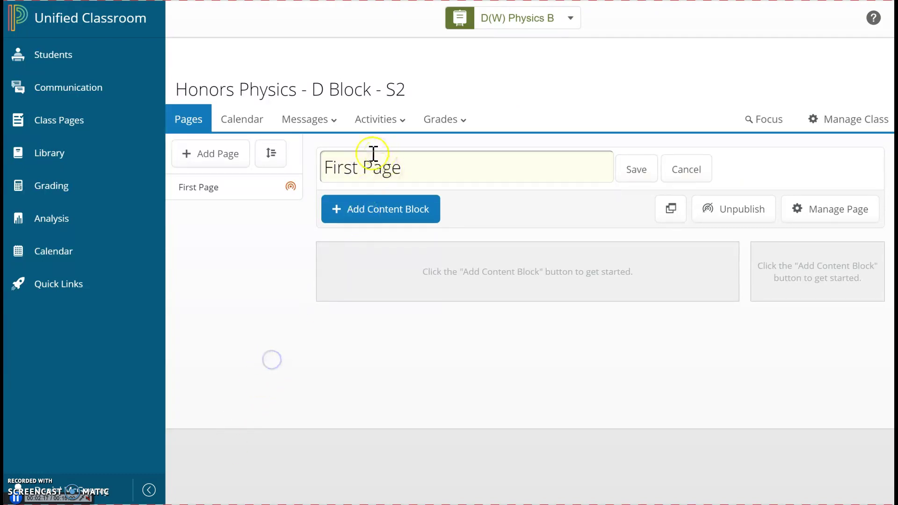
click(352, 167)
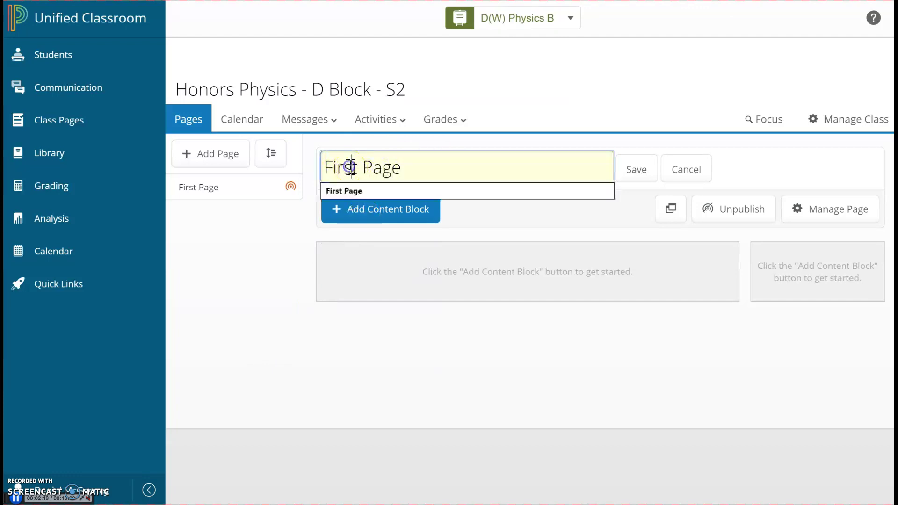
key(ctrl+a)
text(Home)
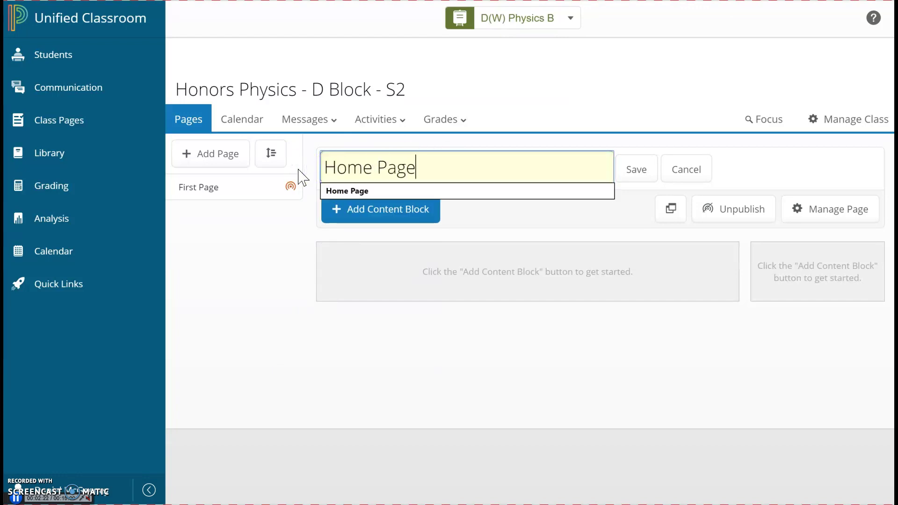
click(631, 177)
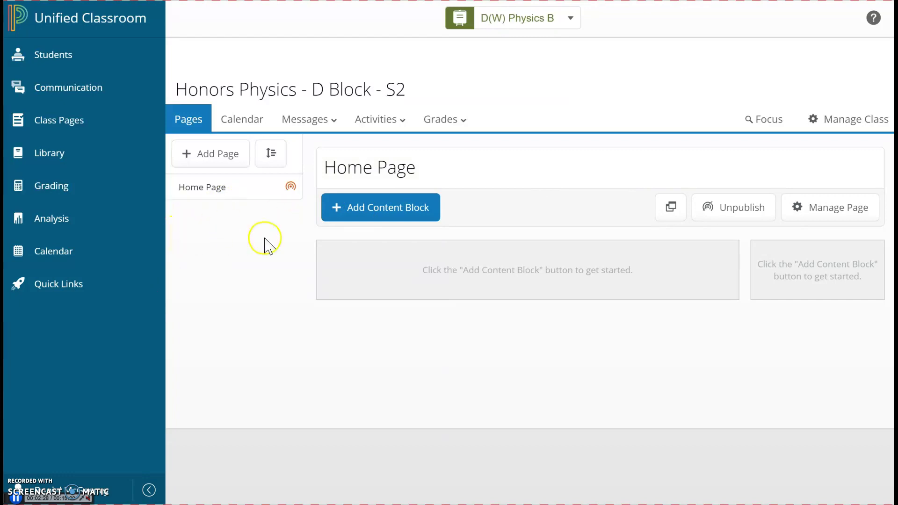
Create a page titled 'Unit 1' at the bottom of the page list
click(215, 154)
triple_click(360, 143)
text(Unit 1)
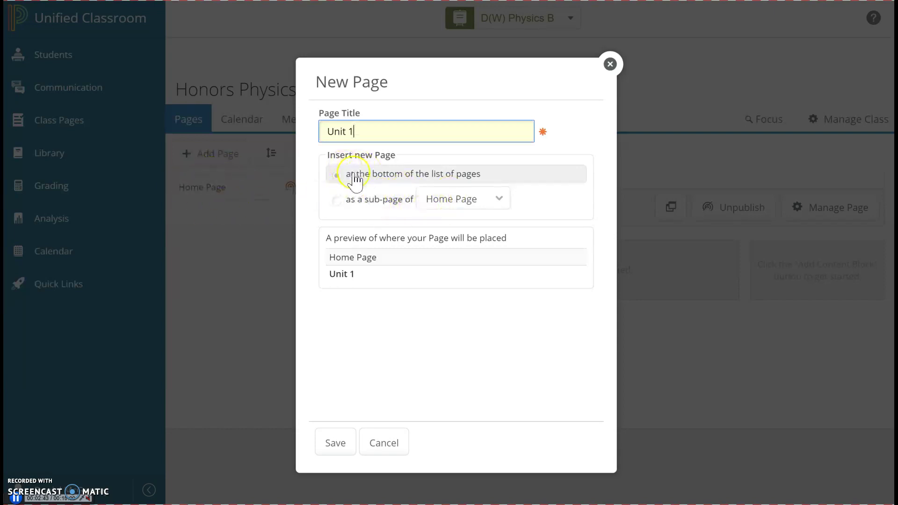
click(340, 443)
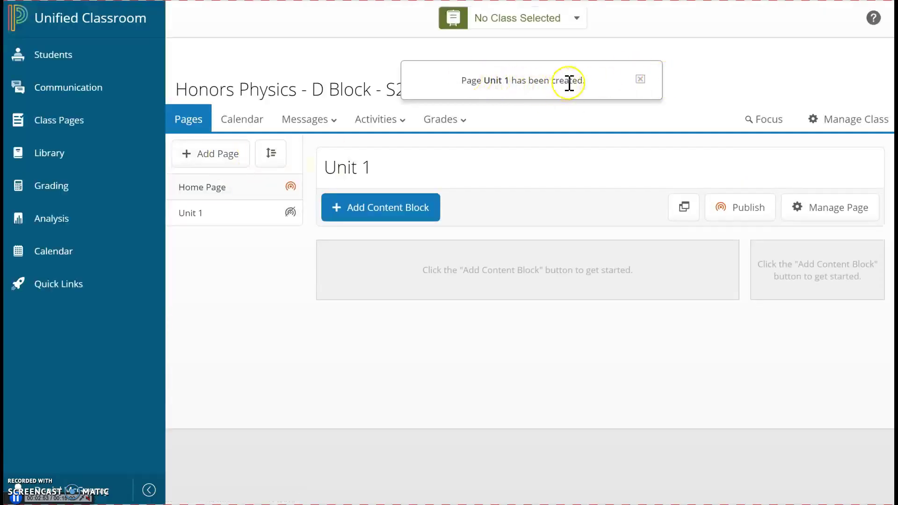
click(642, 80)
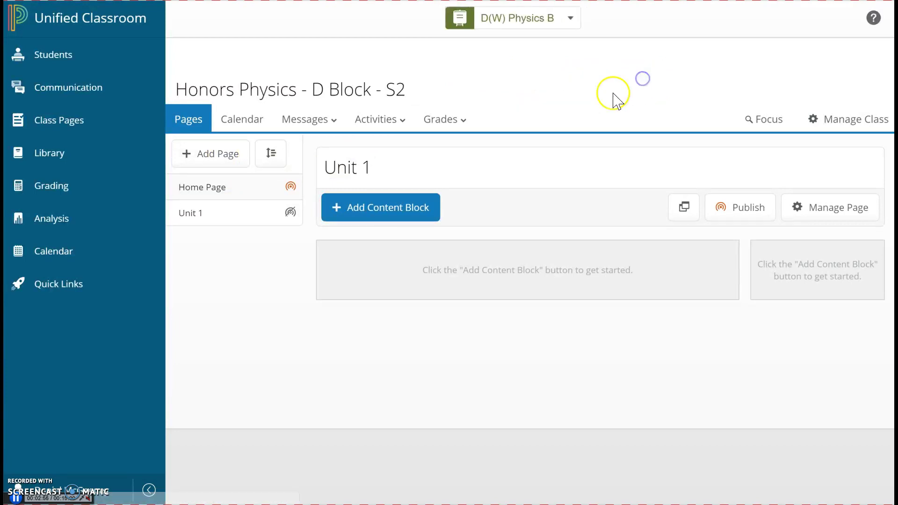
Start another new page and title it 'Unit 2'
click(223, 149)
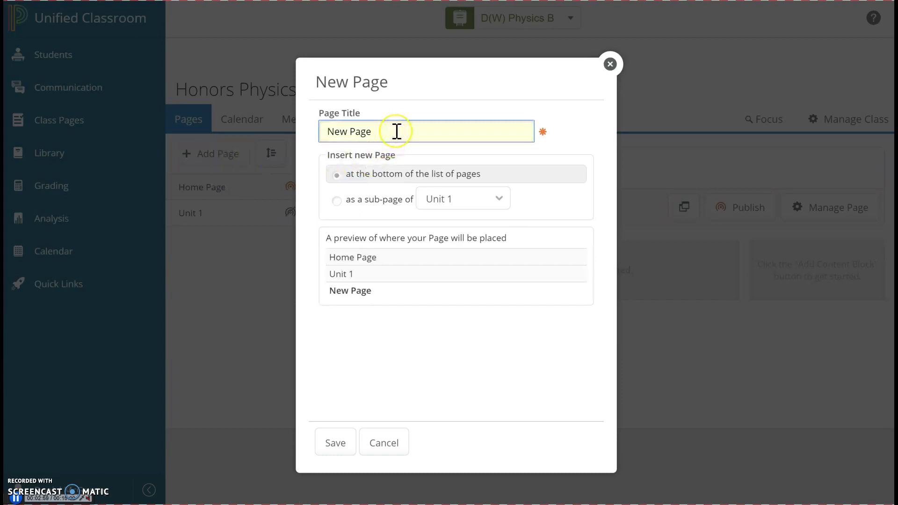
text(Unit 2)
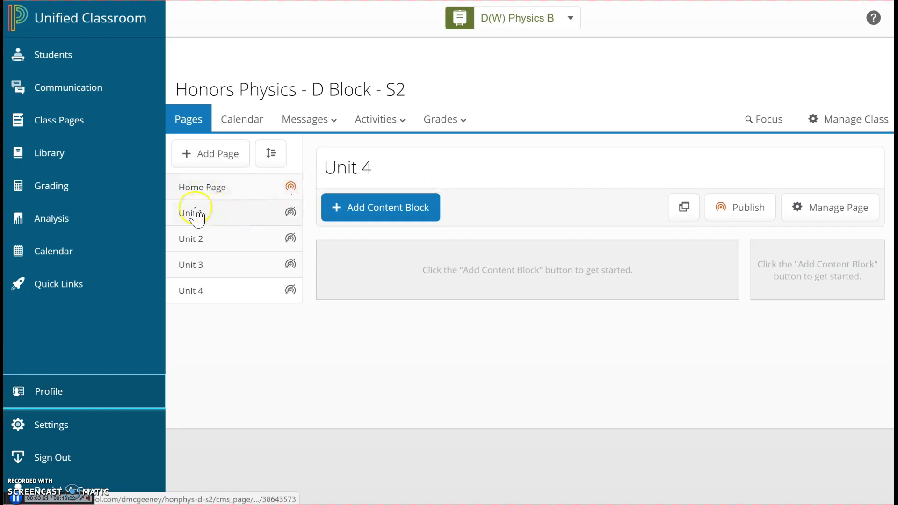
Publish the Unit 1 page now, after comparing the date-based publishing options
click(291, 214)
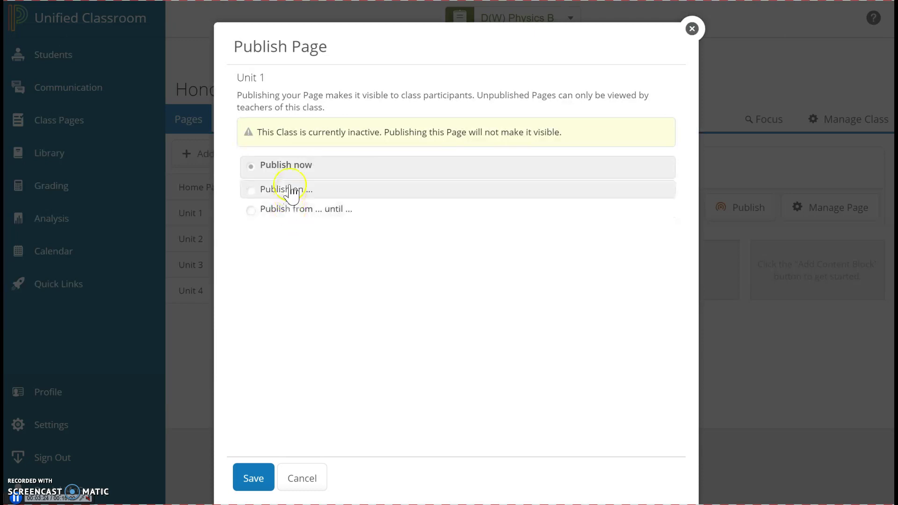
click(251, 188)
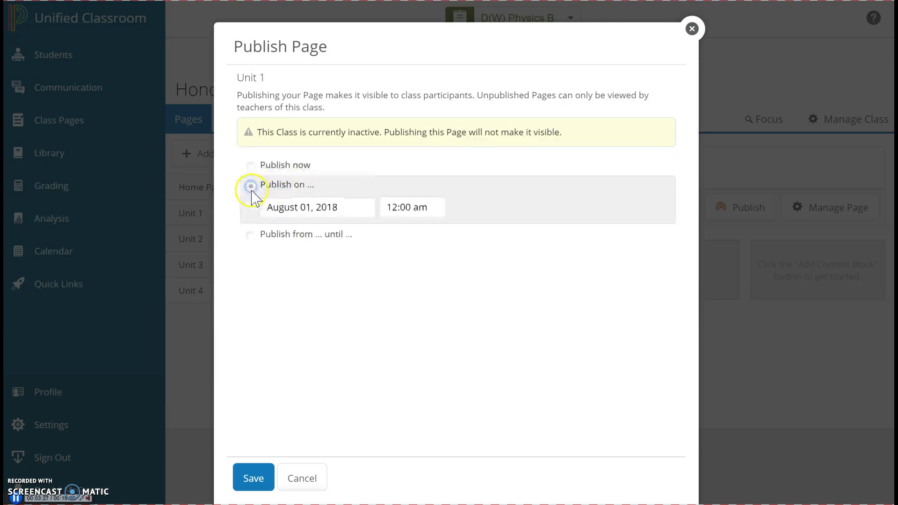
click(250, 235)
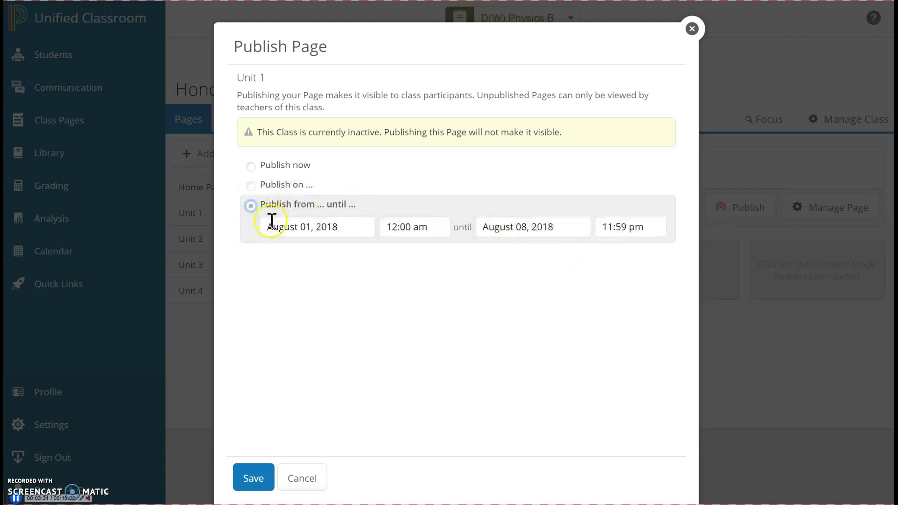
click(252, 166)
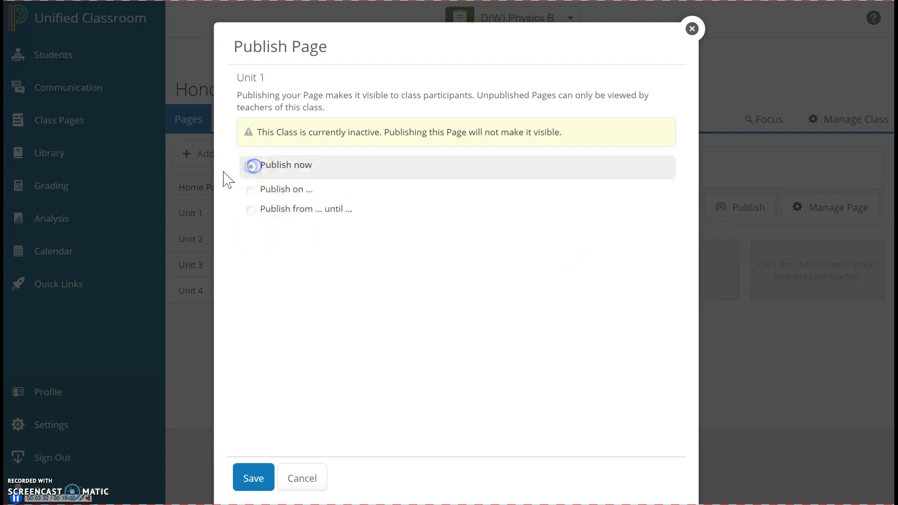
click(265, 476)
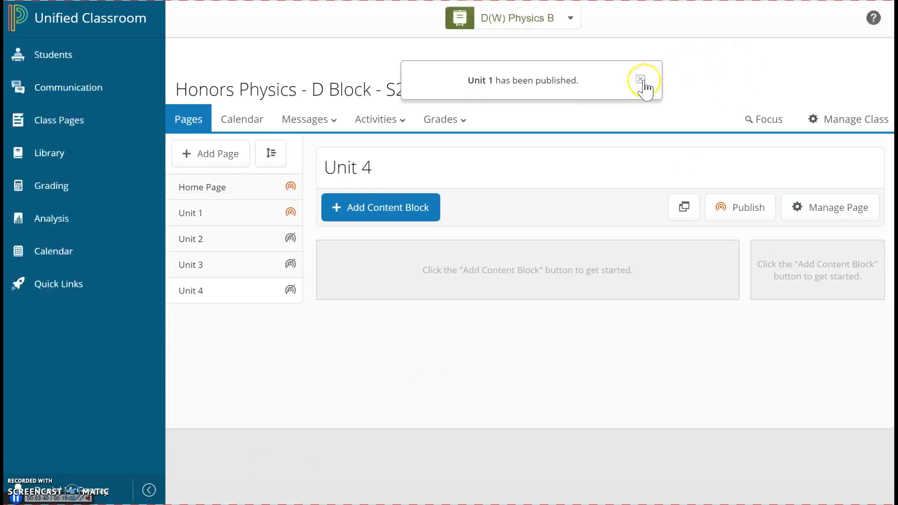
Close the 'Unit 1 has been published' notice
click(643, 80)
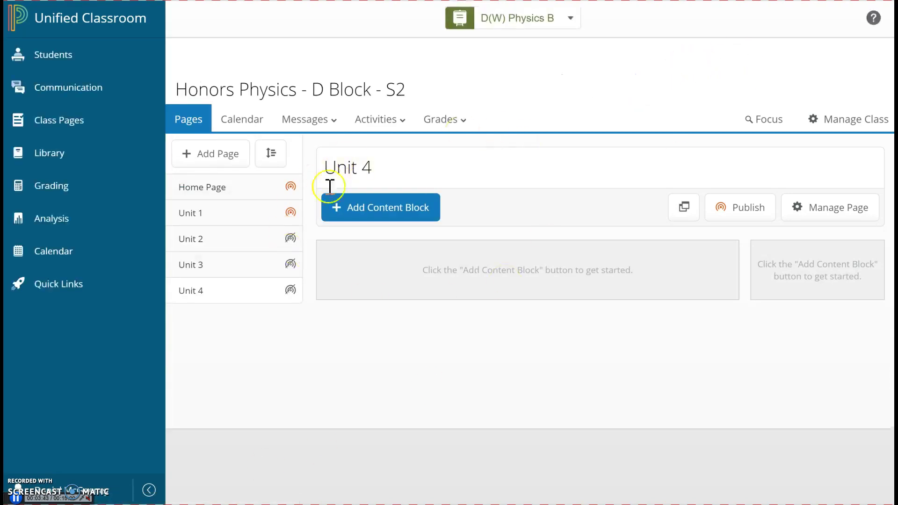